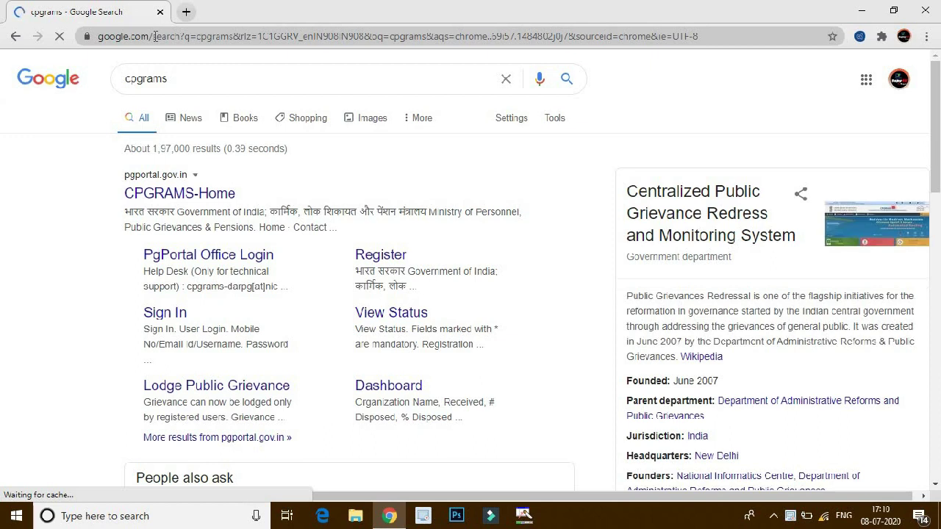
Open the CPGRAMS-Home result from the Google results for cpgrams.
click(140, 194)
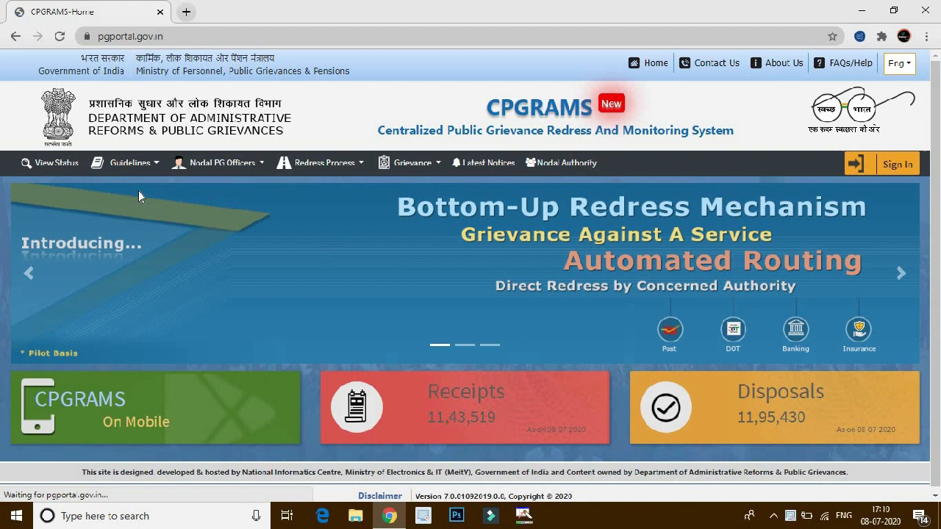
Go to the CPGRAMS User Login page and open the new-user sign-up form.
click(893, 166)
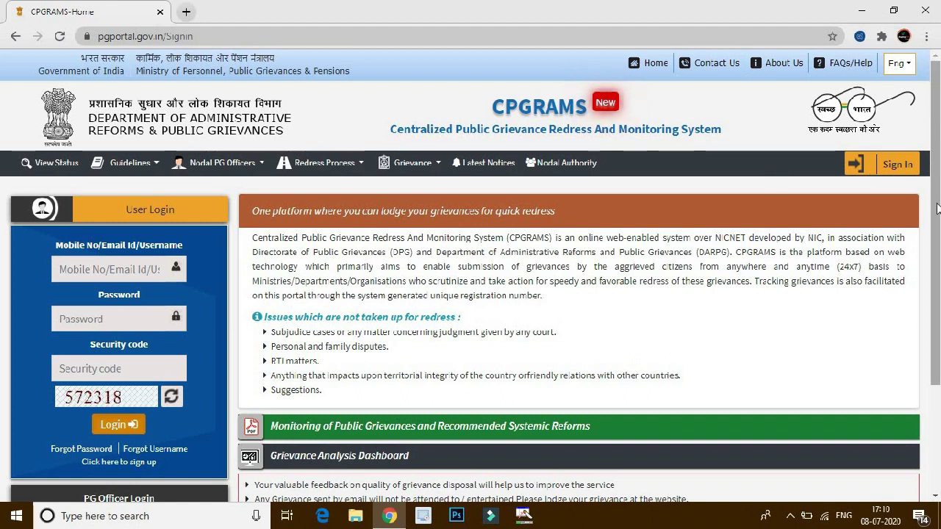
scroll(348, 280, down, 1)
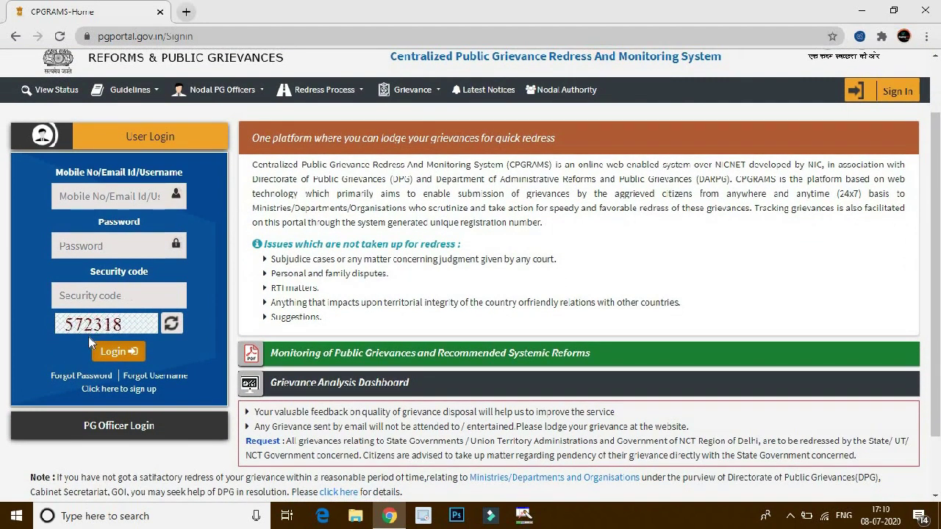
click(116, 394)
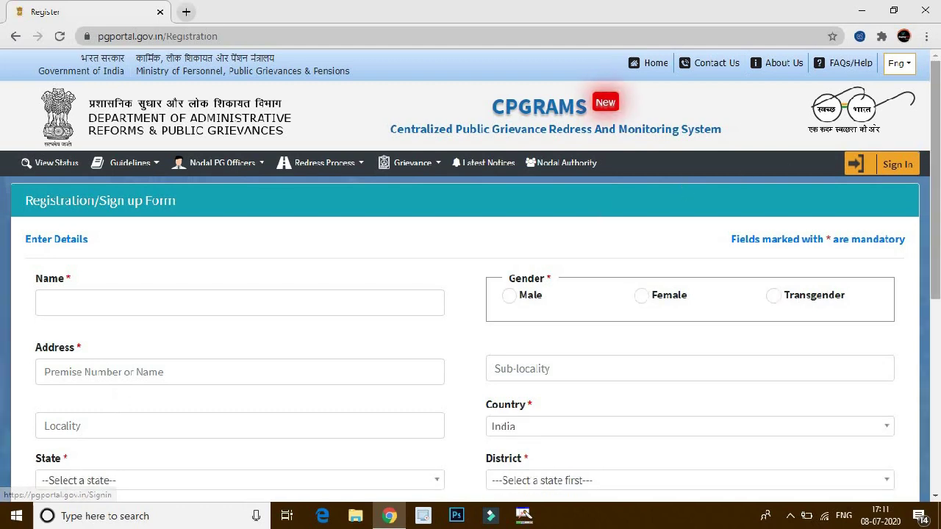
Enter the displayed security code at the bottom of the registration form and save it.
scroll(599, 213, down, 1)
scroll(470, 272, down, 1)
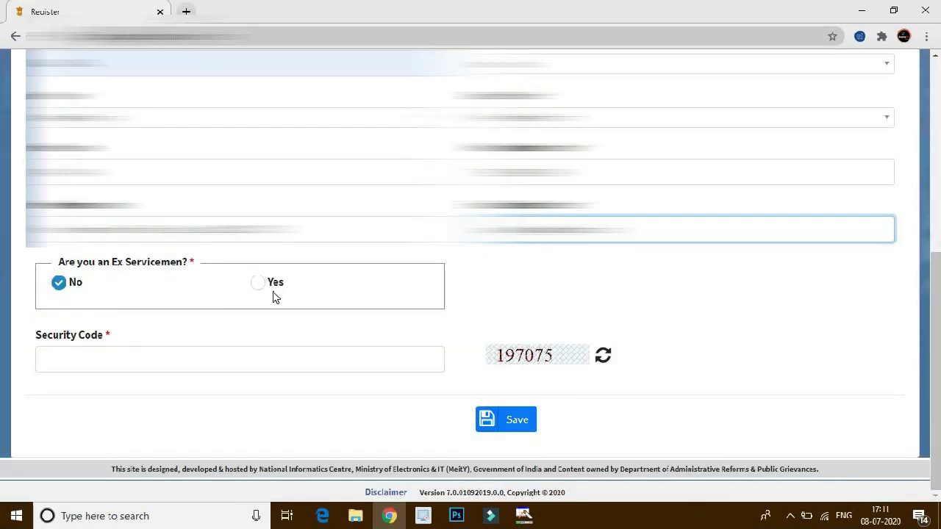
click(110, 356)
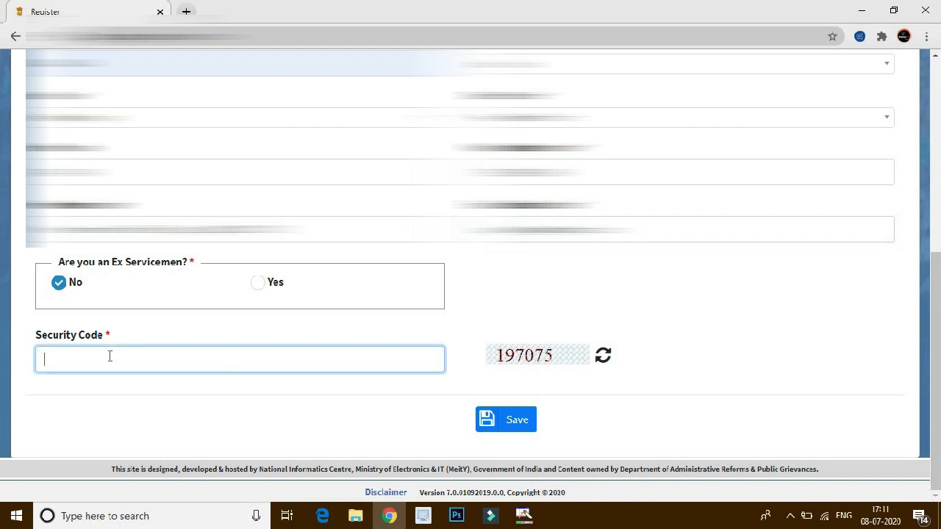
text(197075)
click(515, 420)
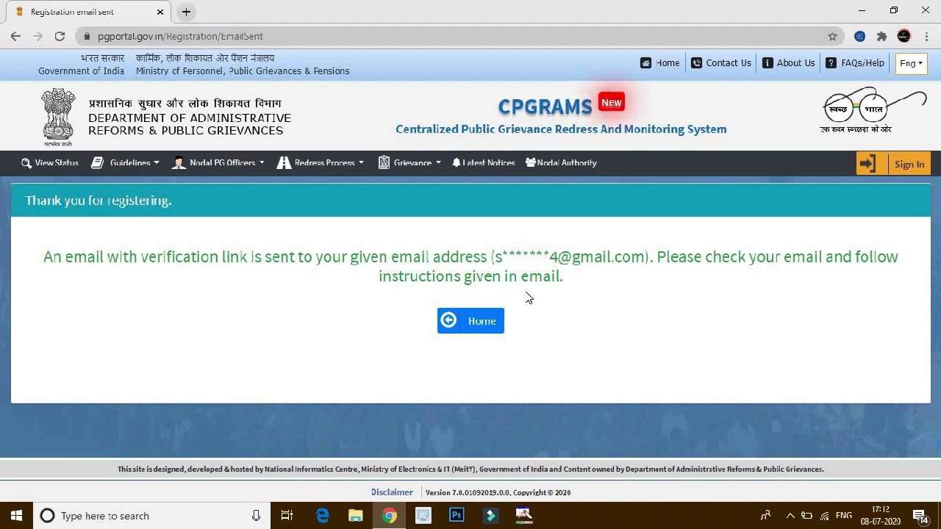
Return to the CPGRAMS home page from the 'Thank you for registering' notice.
click(447, 326)
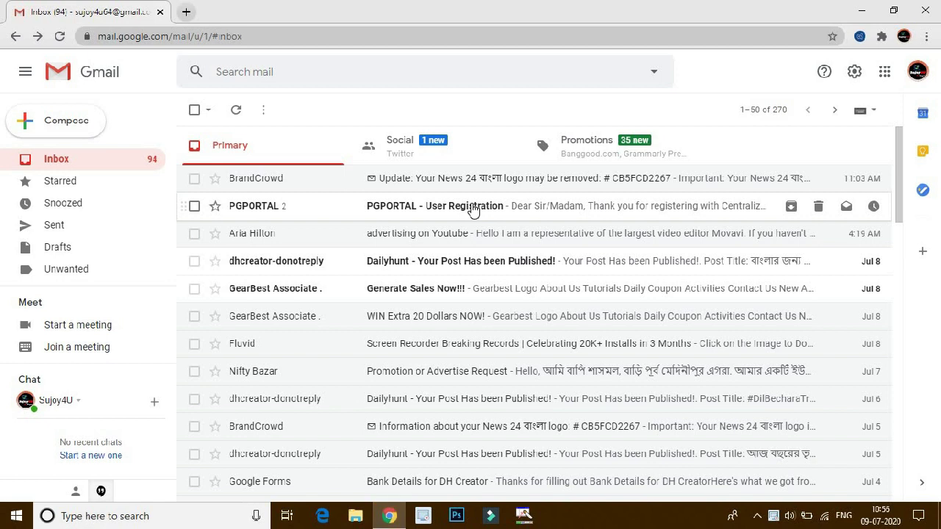
Open the 'PGPORTAL - User Registration' email and follow its verification link.
click(472, 209)
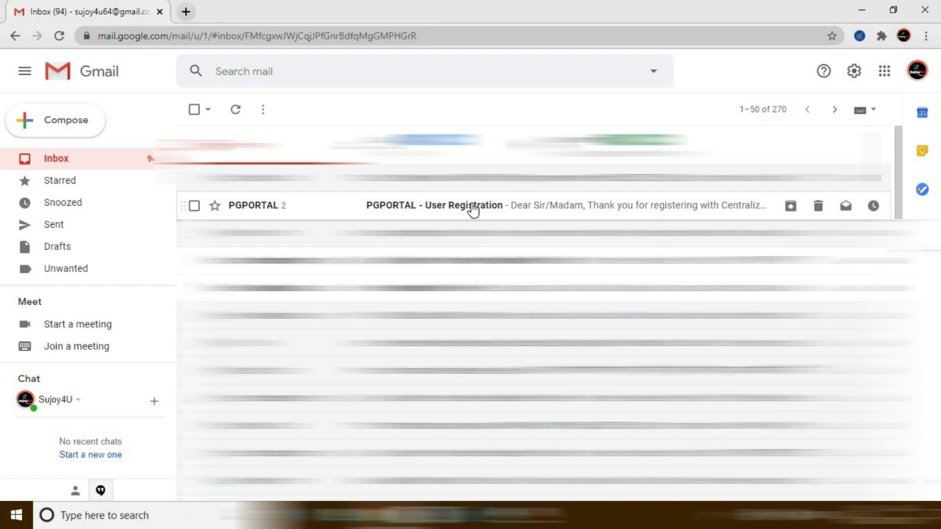
click(472, 209)
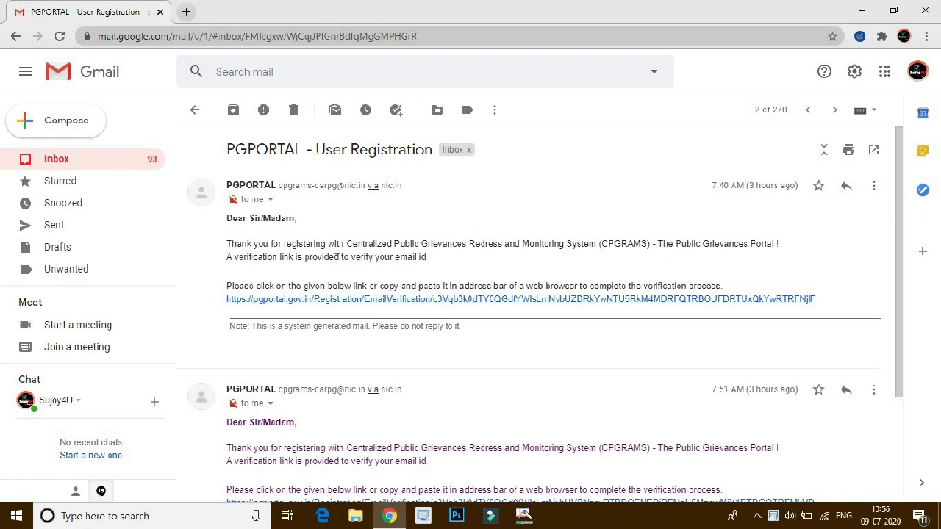
click(403, 300)
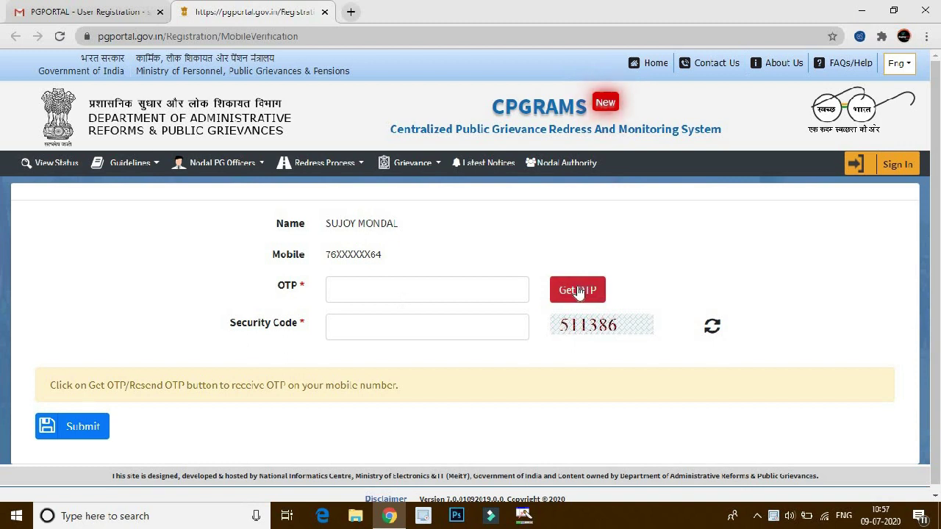
Request a mobile OTP, then submit it with the displayed security code.
click(578, 291)
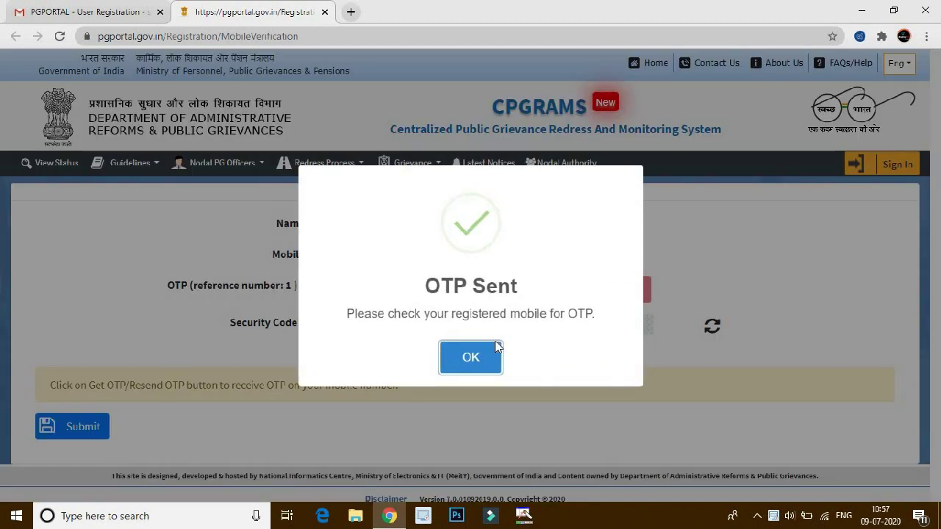
click(474, 358)
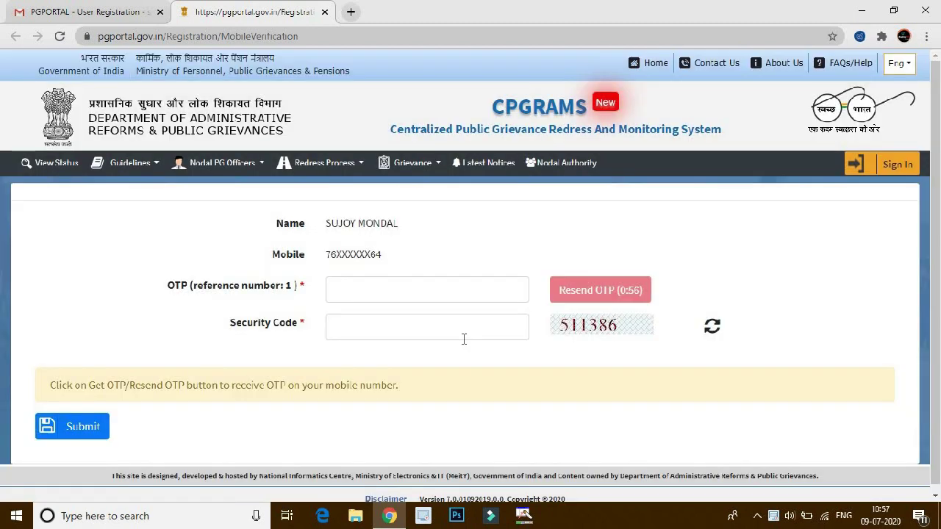
click(413, 290)
text(••••••)
click(384, 330)
click(73, 426)
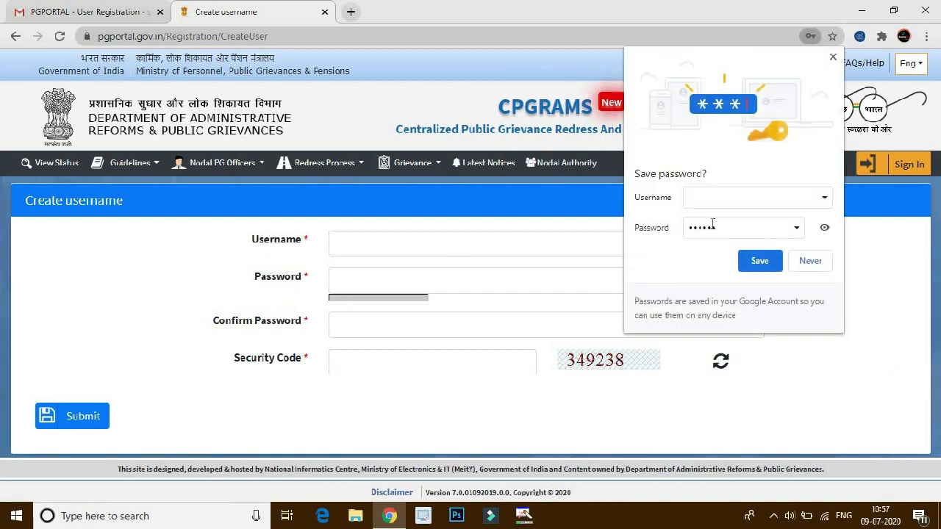
Dismiss Chrome's save-password prompt and enter a username for the new account.
click(832, 58)
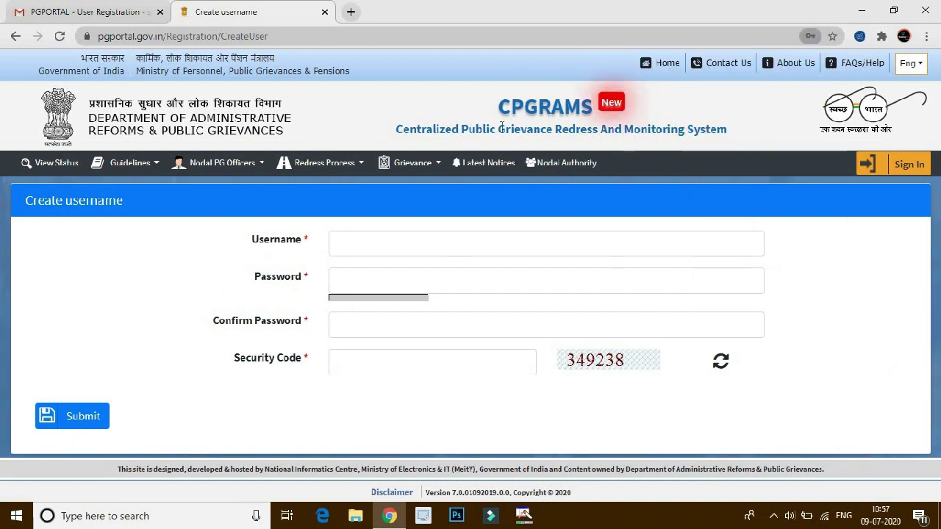
click(354, 251)
text(sujoy)
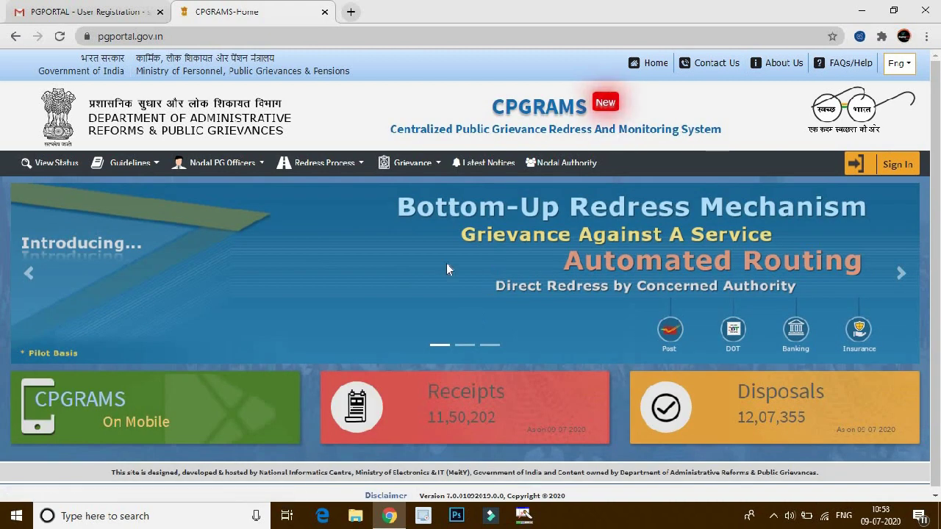
Sign in through User Login with the new account and the displayed security code.
click(894, 167)
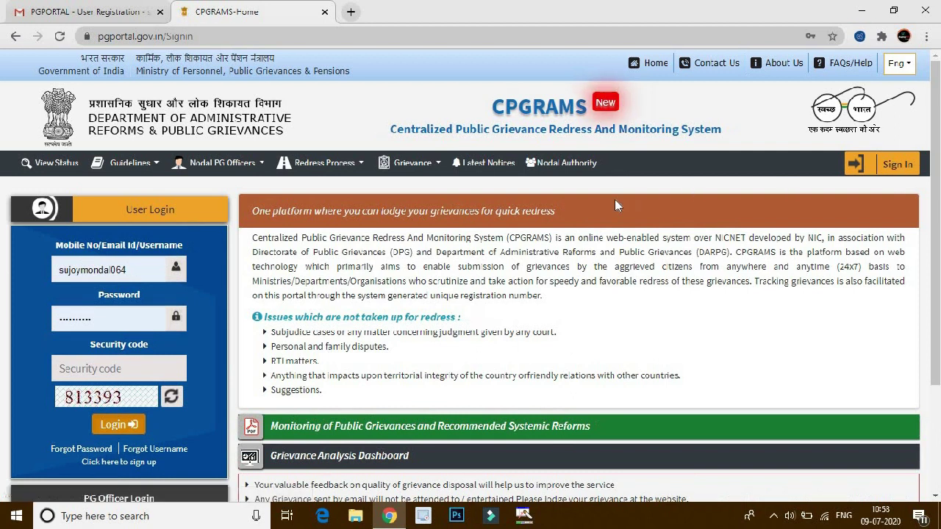
click(118, 370)
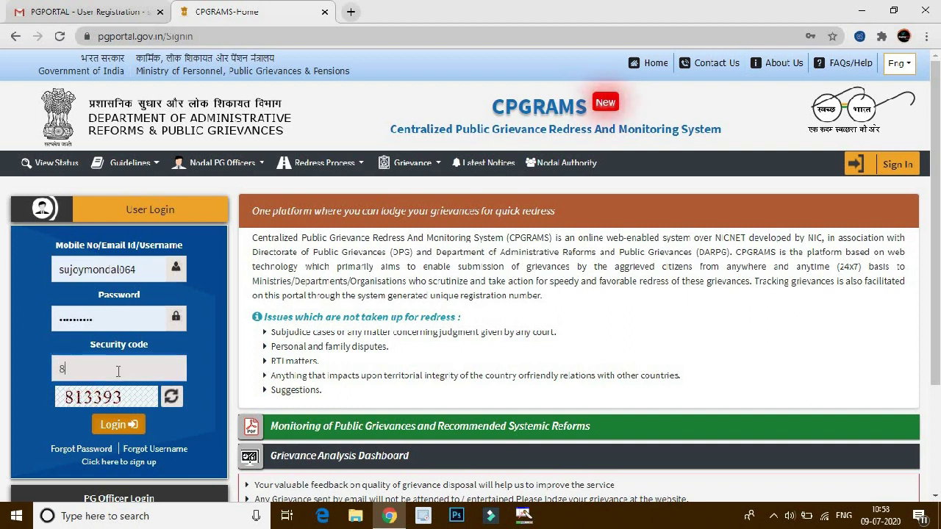
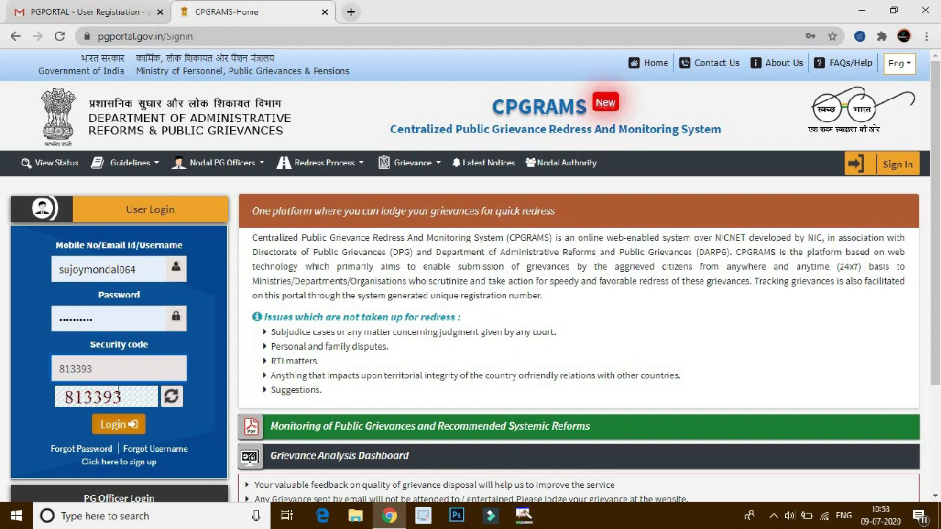
click(119, 424)
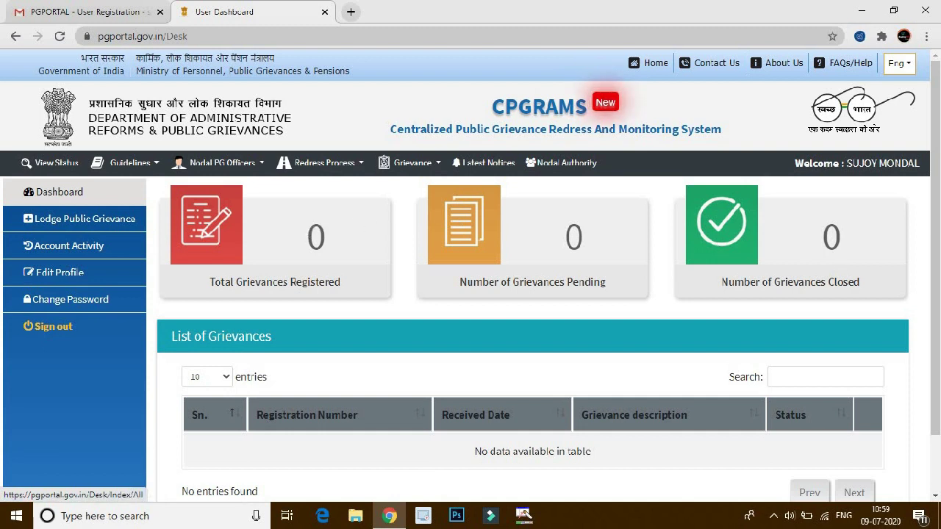
Scroll through the User Dashboard showing 0 registered, pending and closed grievances.
scroll(470, 276, down, 1)
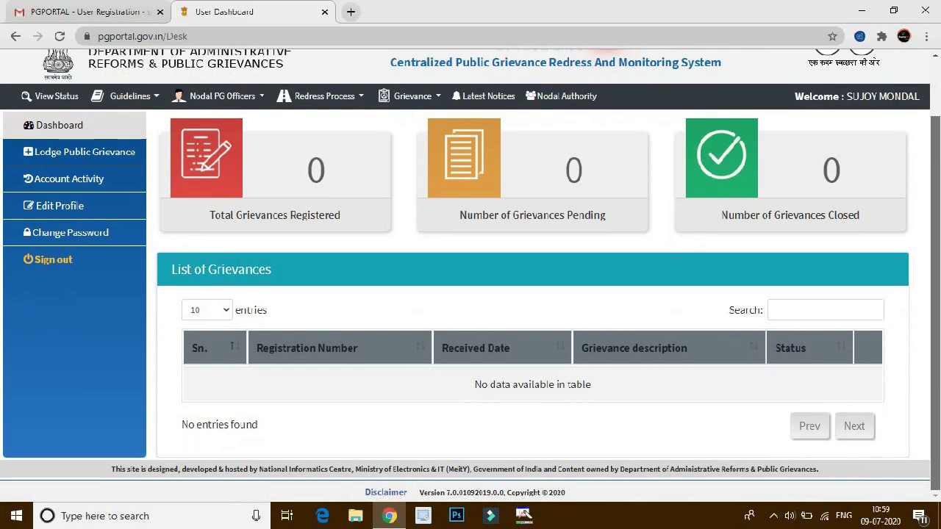
drag(938, 144, 938, 140)
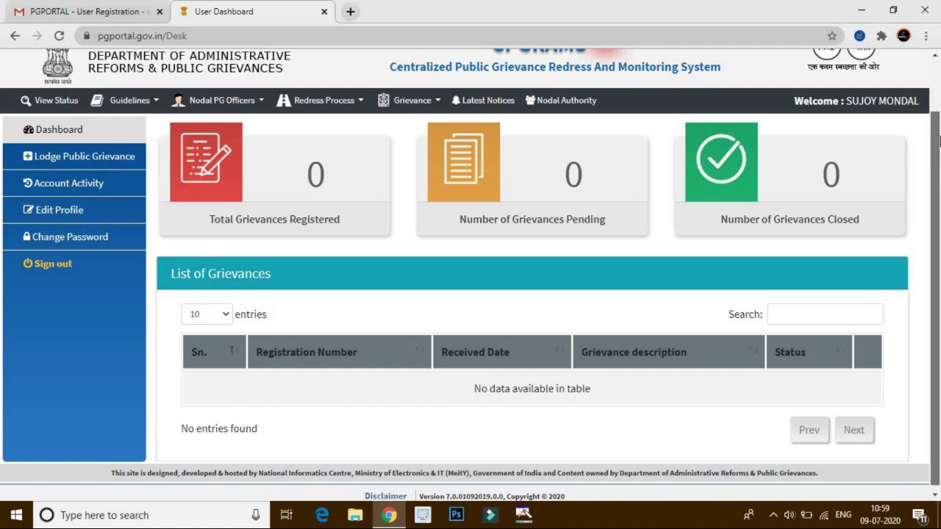
scroll(939, 139, up, 1)
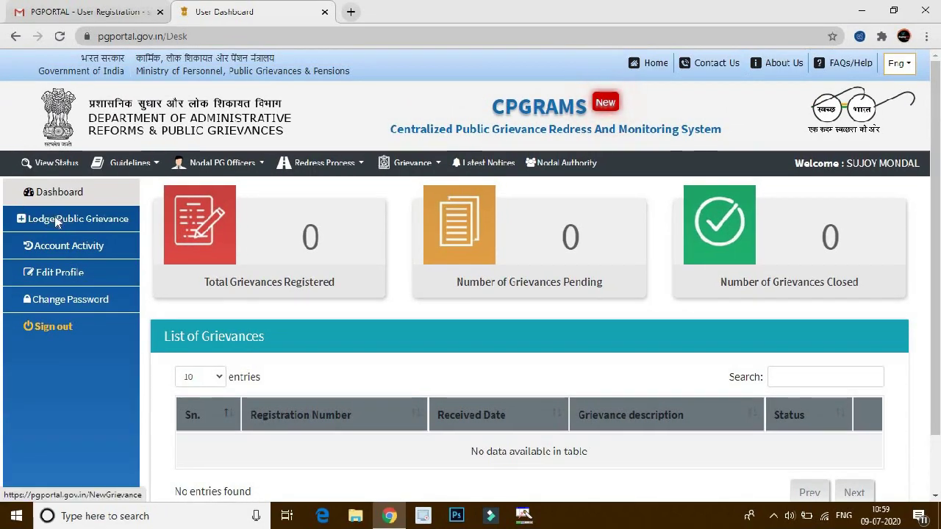
Start a new grievance, agree it is not an excluded topic, and submit the terms.
click(55, 223)
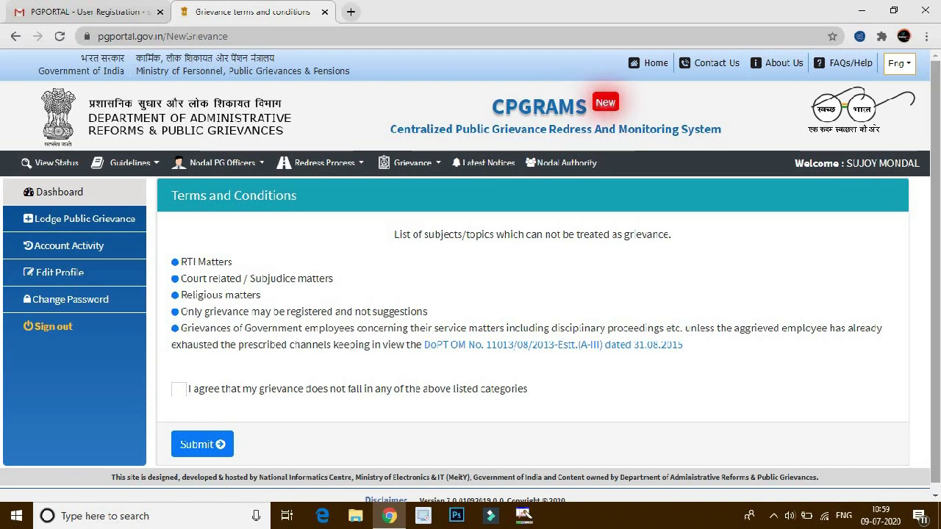
scroll(424, 259, down, 1)
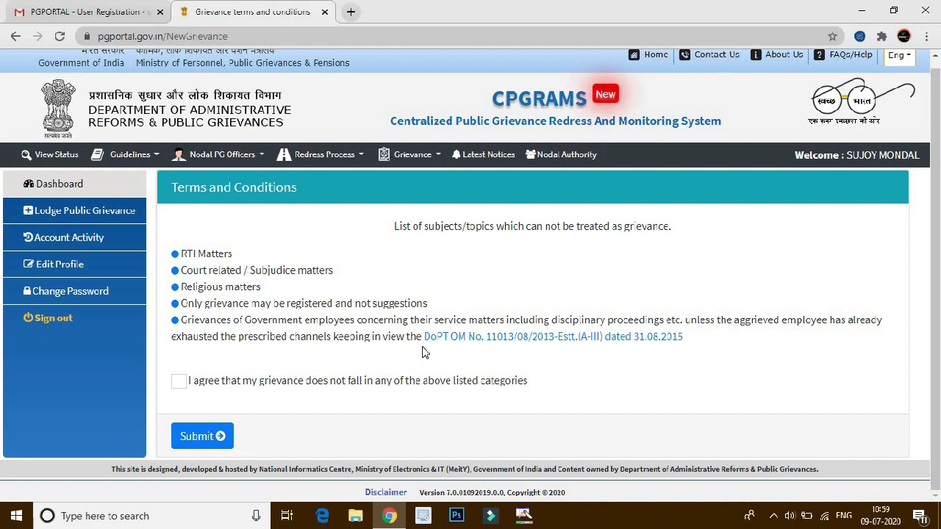
click(174, 388)
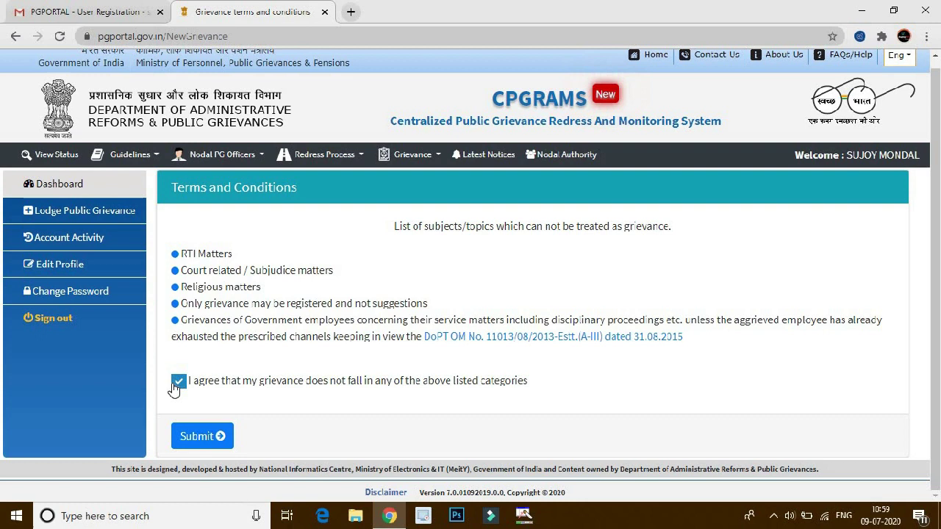
click(201, 437)
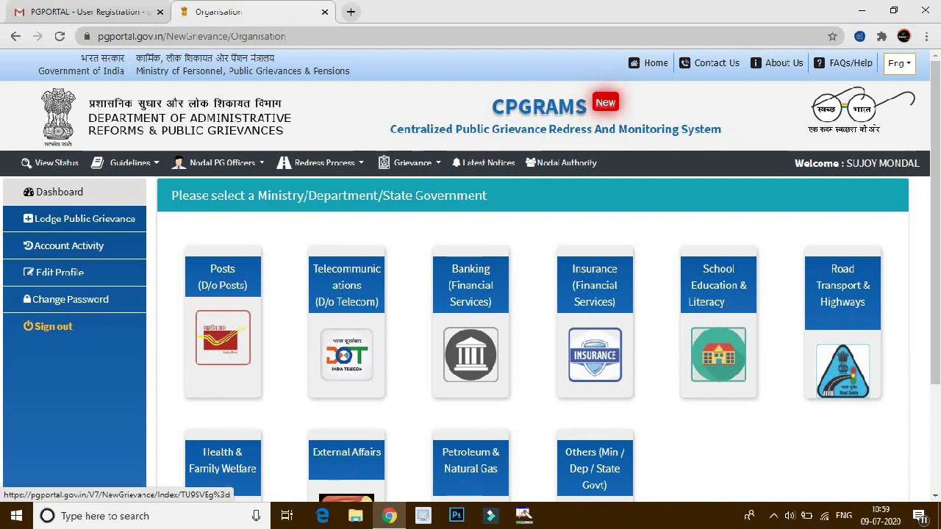
scroll(470, 276, down, 2)
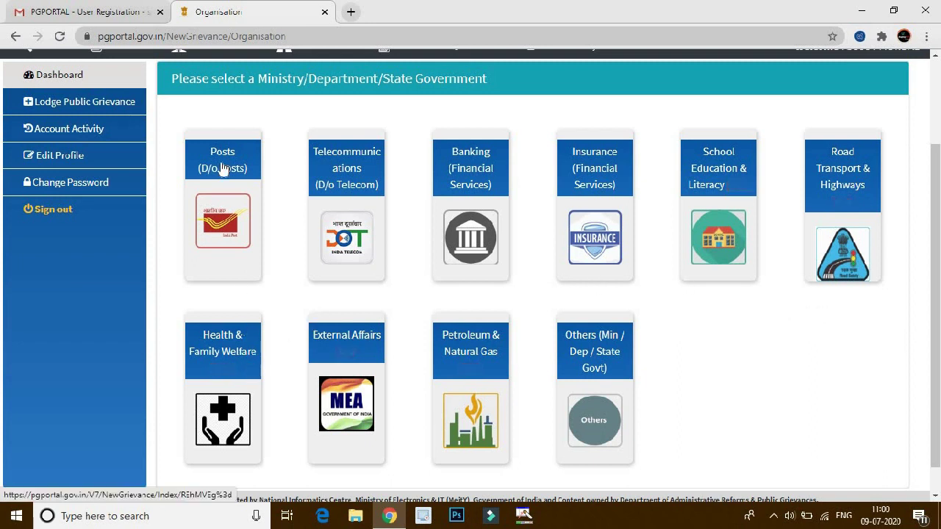
Choose the Posts department, set Employees Service Related as main category, and show the next-level category list.
click(248, 197)
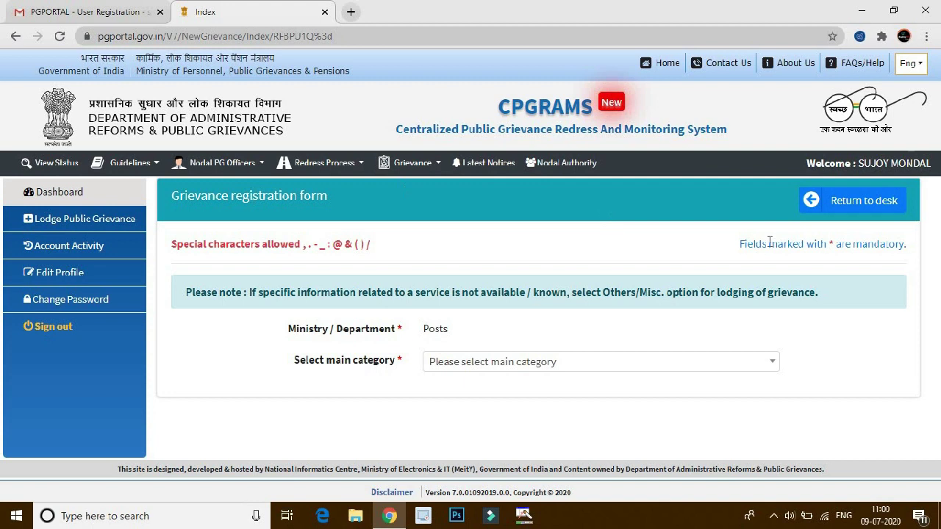
click(471, 370)
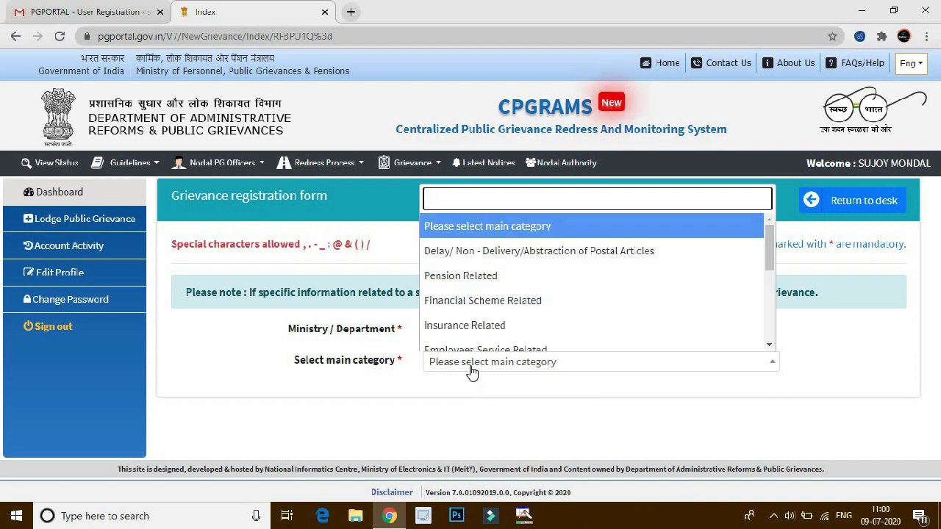
drag(770, 253, 777, 278)
scroll(778, 277, down, 3)
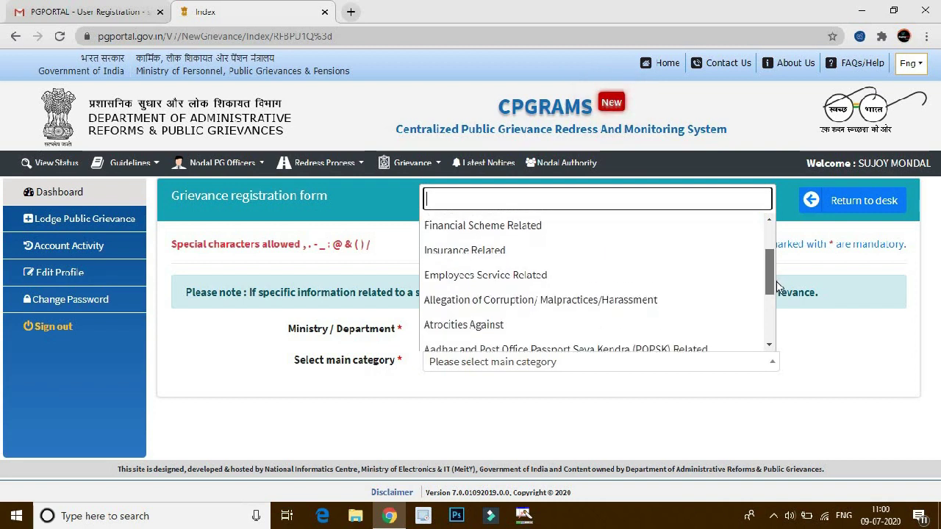
scroll(781, 283, up, 1)
scroll(778, 281, up, 1)
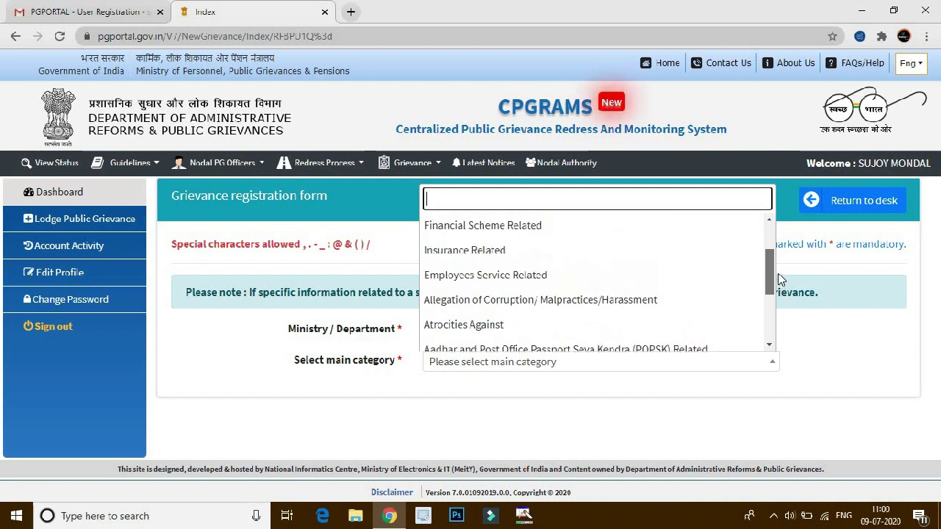
click(589, 275)
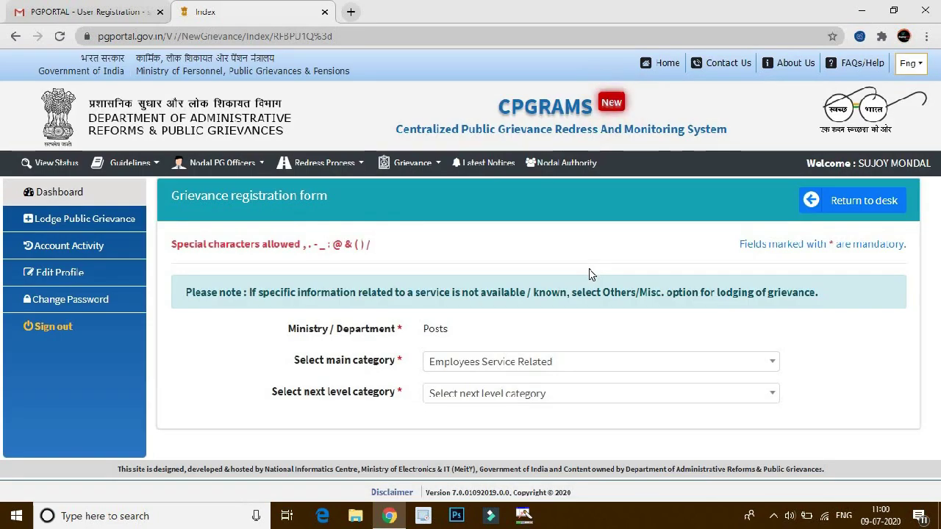
click(613, 401)
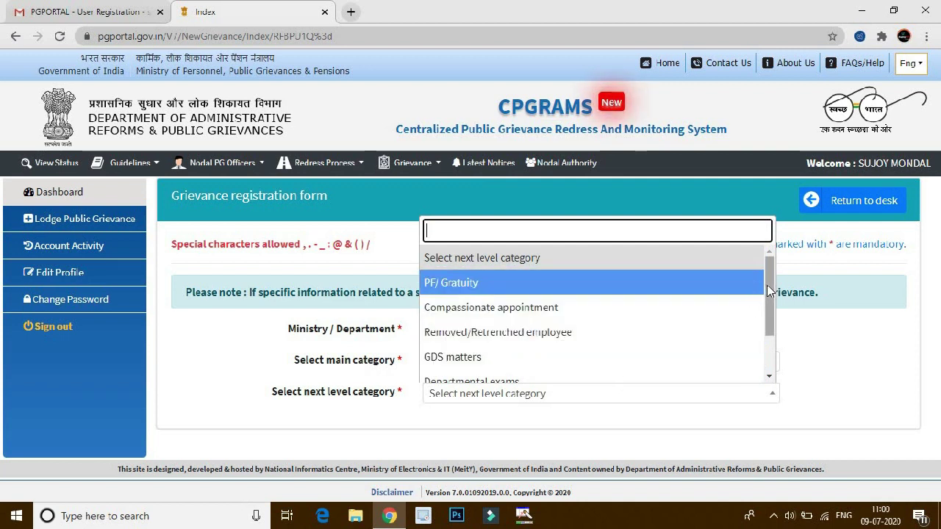
scroll(766, 284, down, 2)
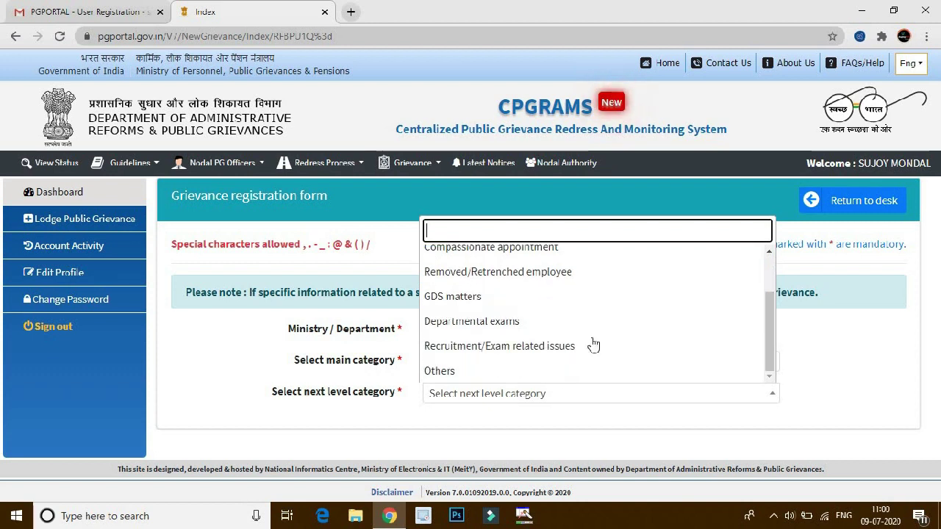
Set the next level category to GDS matters and check the Post Office list, which is empty.
click(474, 297)
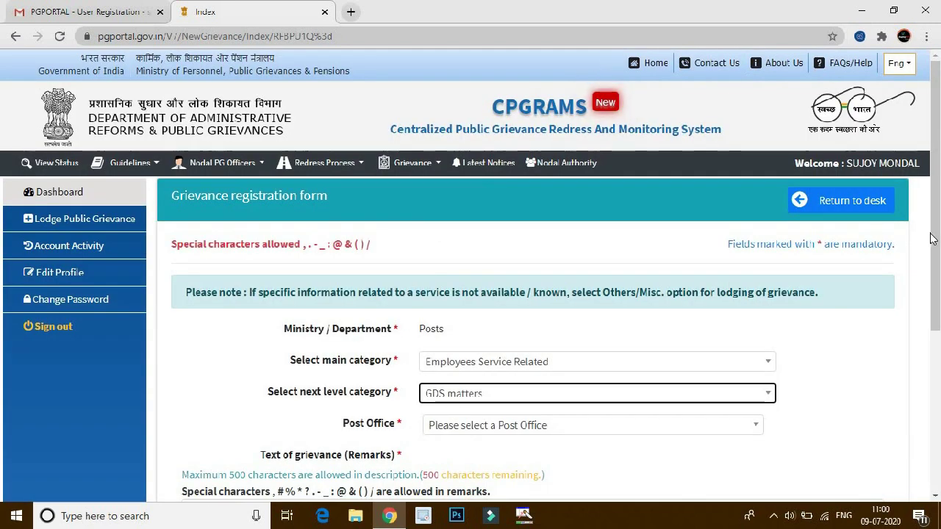
scroll(879, 240, down, 2)
scroll(531, 367, down, 1)
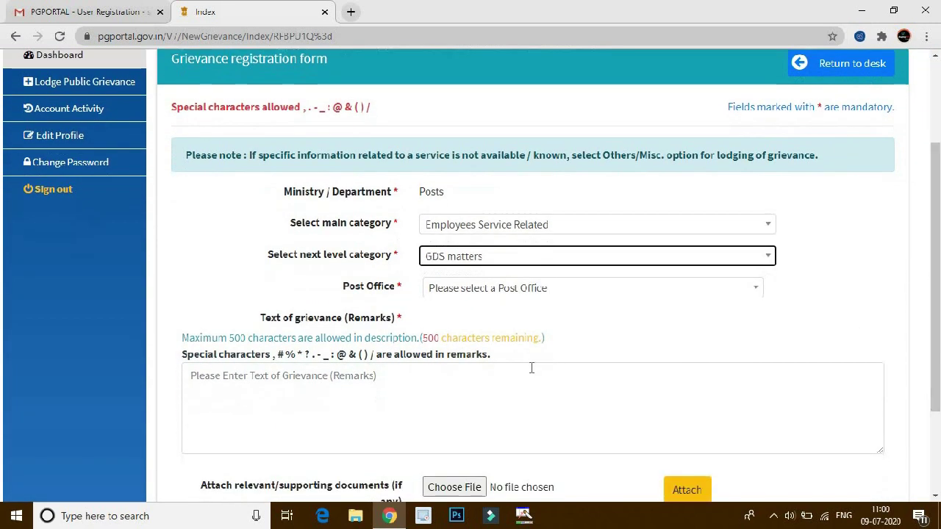
click(483, 288)
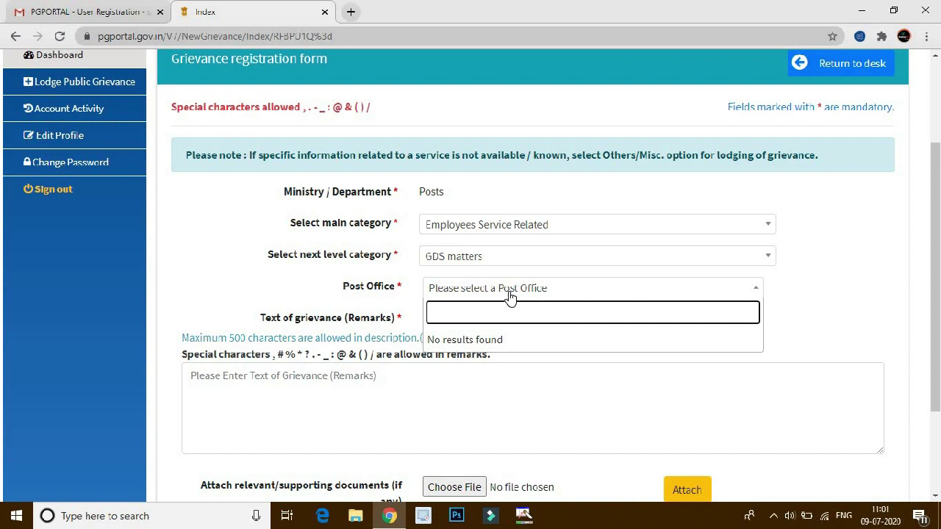
click(510, 295)
click(510, 291)
click(867, 264)
drag(936, 250, 936, 326)
Put the cursor in the Text of grievance box and look over the form.
click(377, 272)
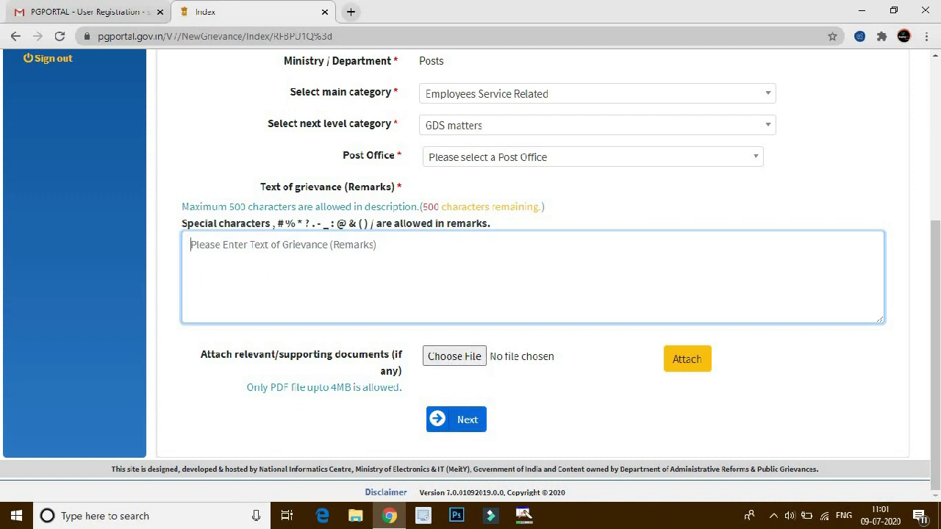
scroll(471, 272, up, 2)
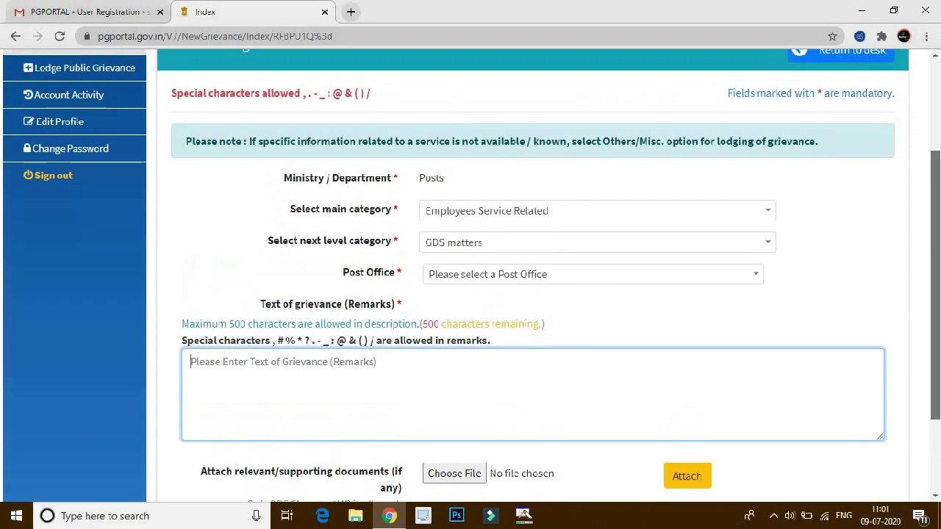
scroll(470, 272, up, 2)
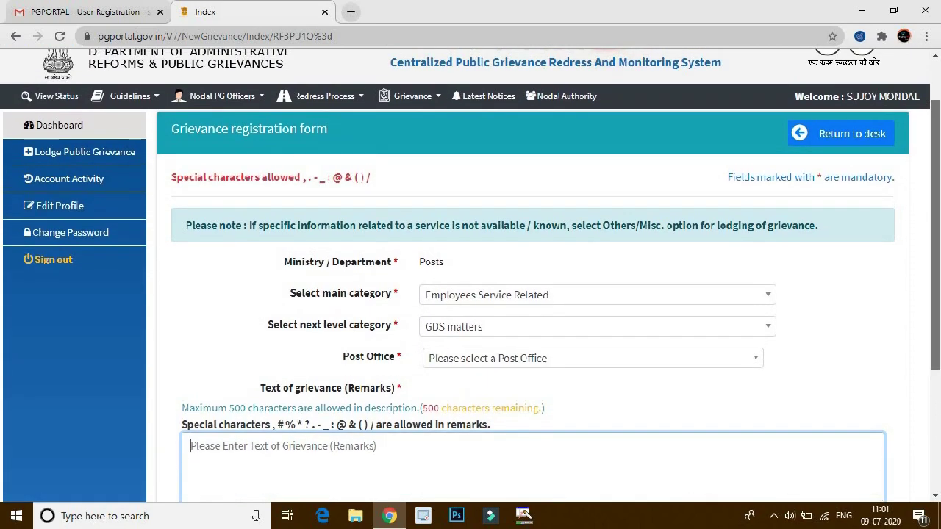
scroll(470, 272, down, 1)
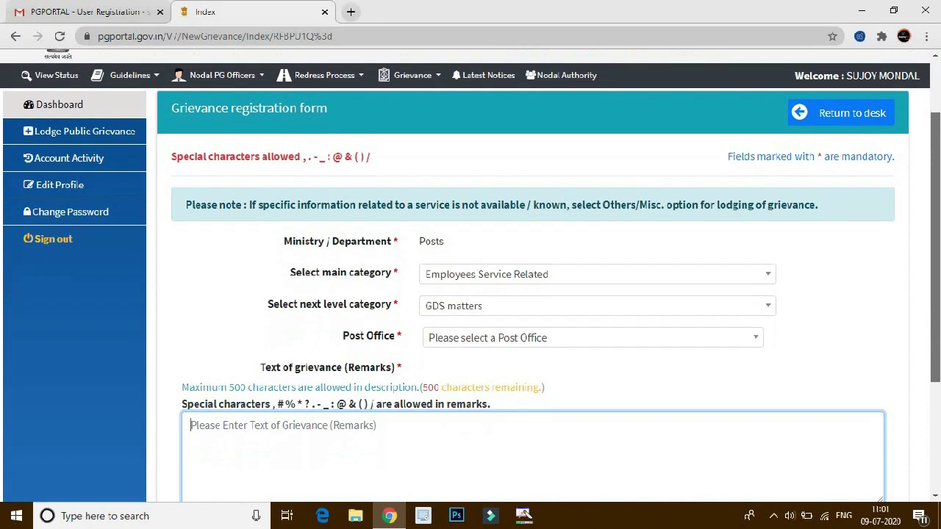
scroll(470, 272, down, 2)
scroll(471, 272, up, 2)
scroll(875, 218, up, 2)
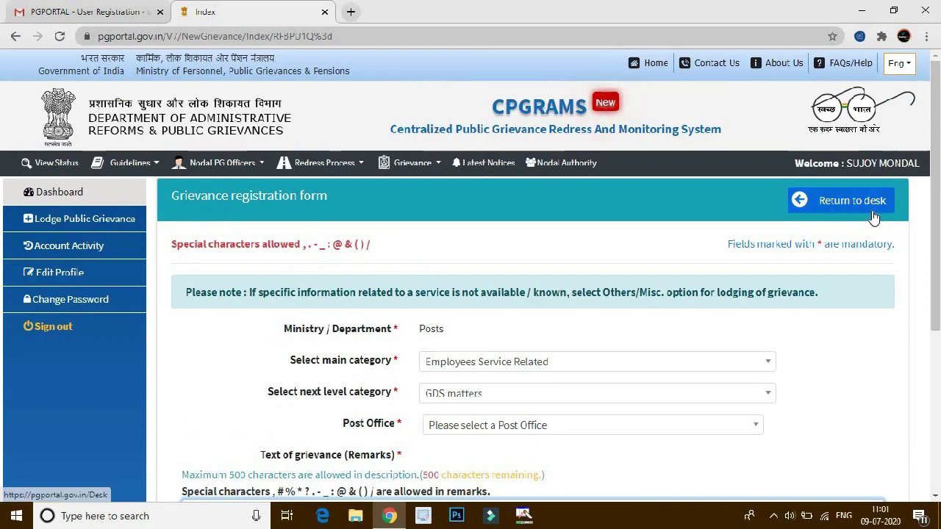
Return to the dashboard, restart Lodge Public Grievance, and accept the terms again.
click(873, 212)
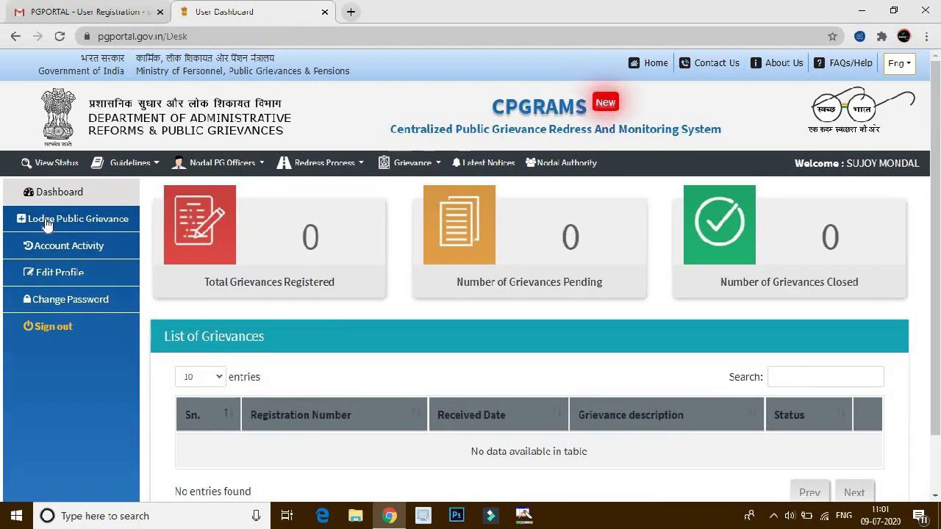
click(47, 222)
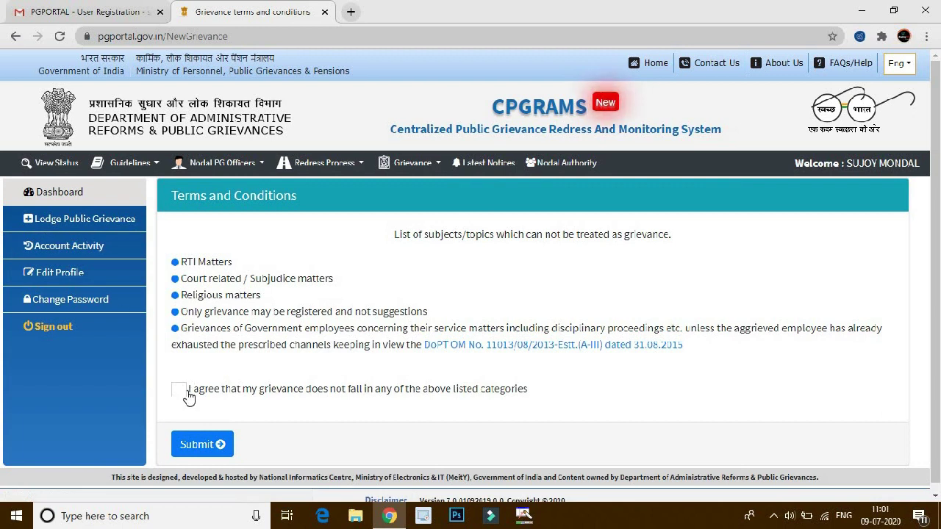
click(201, 443)
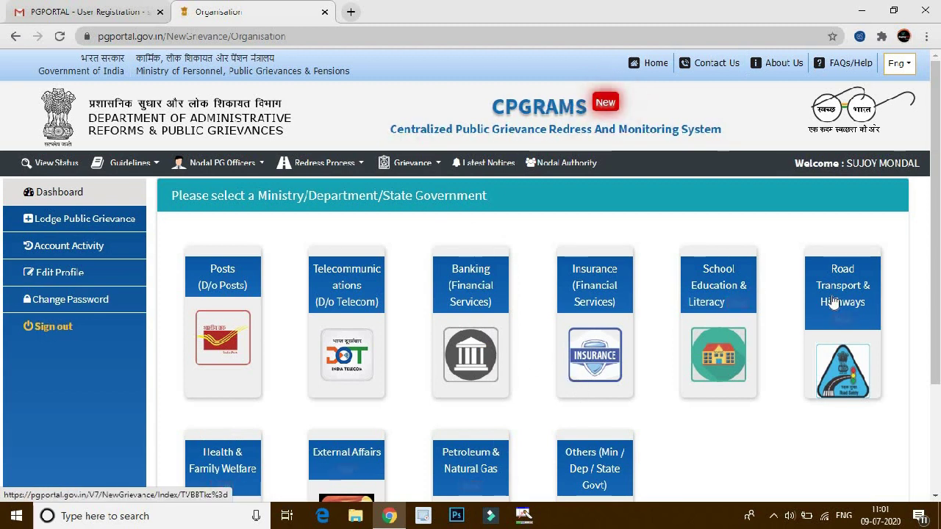
Pick School Education and Literacy as ministry with Admission Related as main category.
click(743, 279)
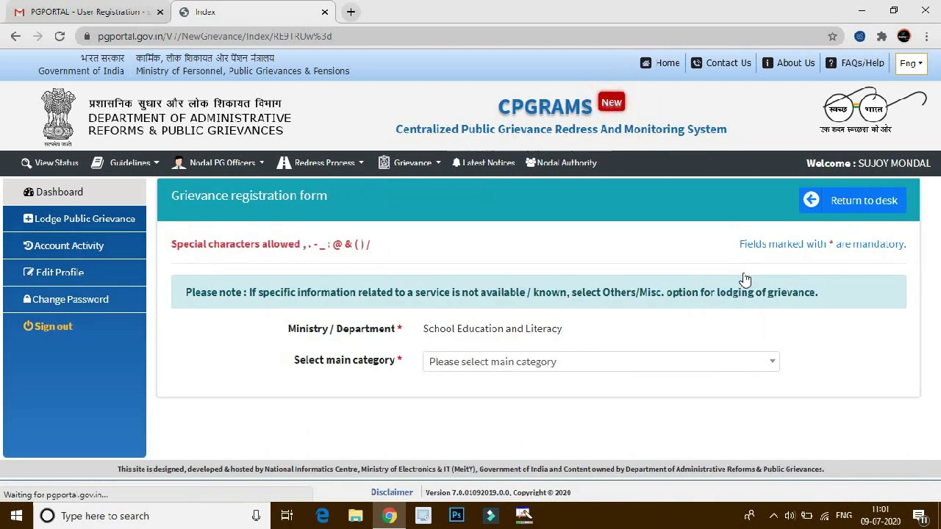
click(544, 366)
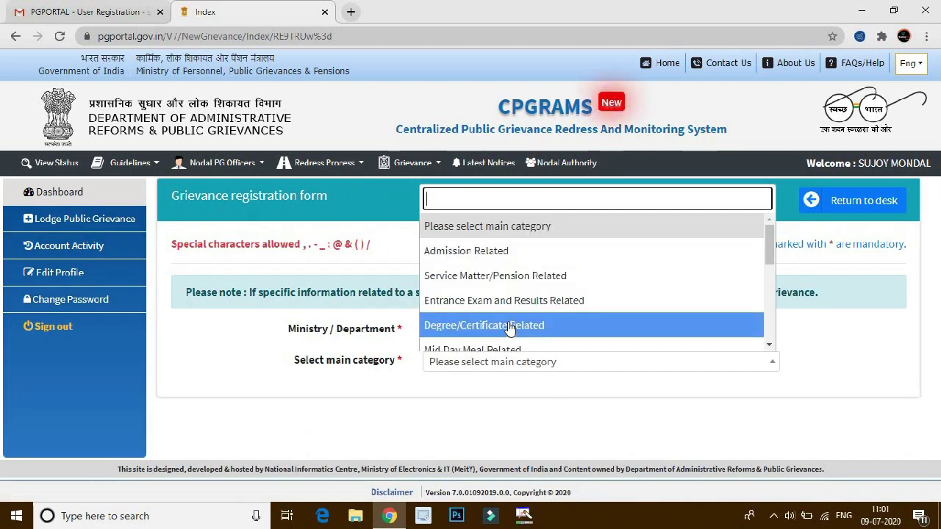
click(492, 250)
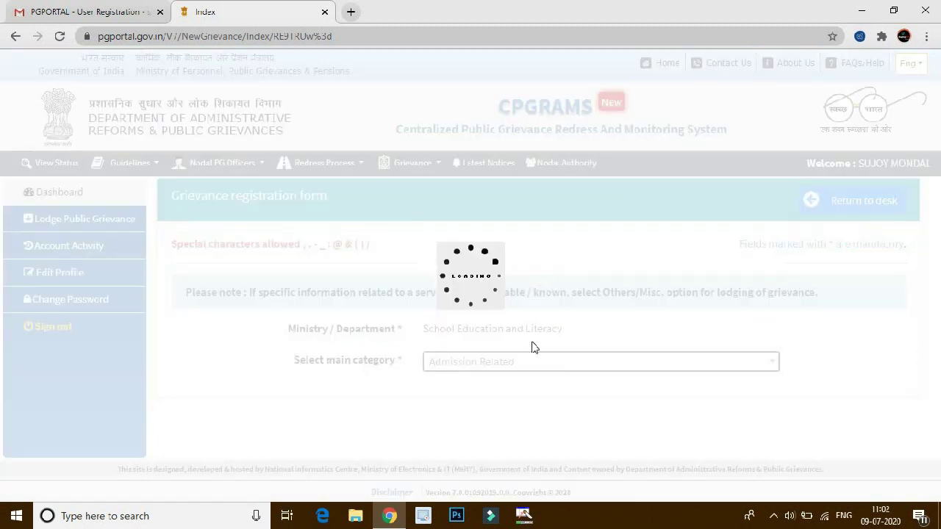